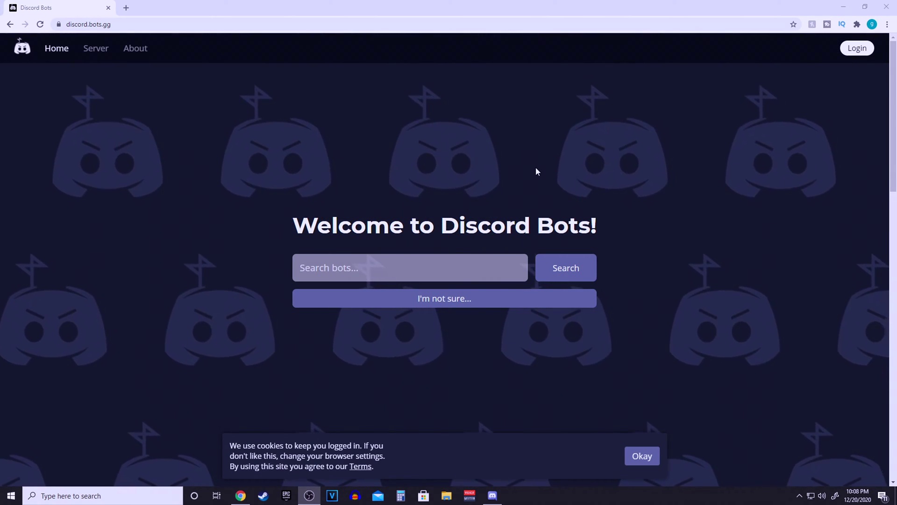
Search the bot directory for "epic games" and open the EpicFreeGames bot's page
click(428, 269)
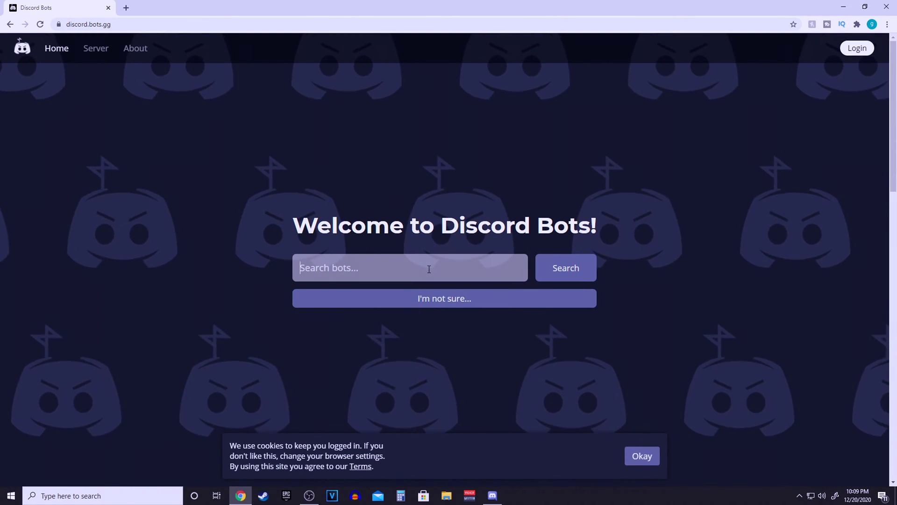
text(epic games)
key(Return)
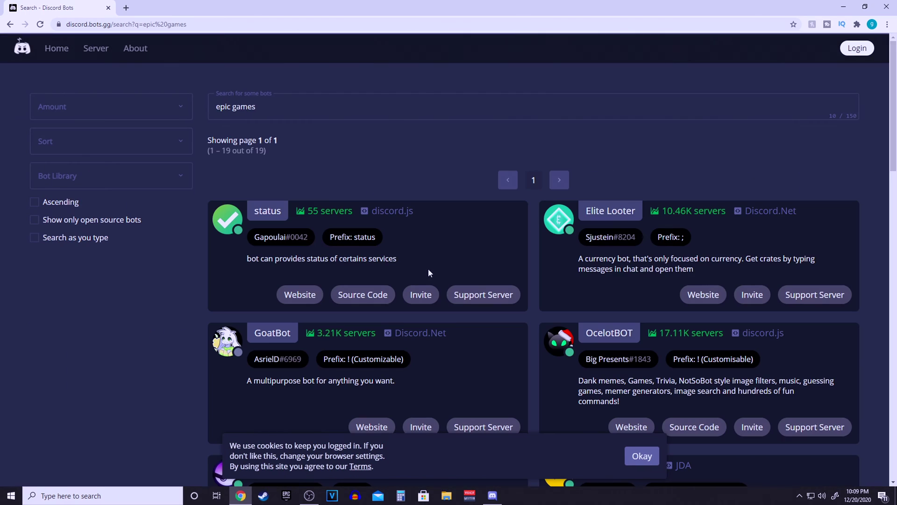
scroll(215, 355, down, 20)
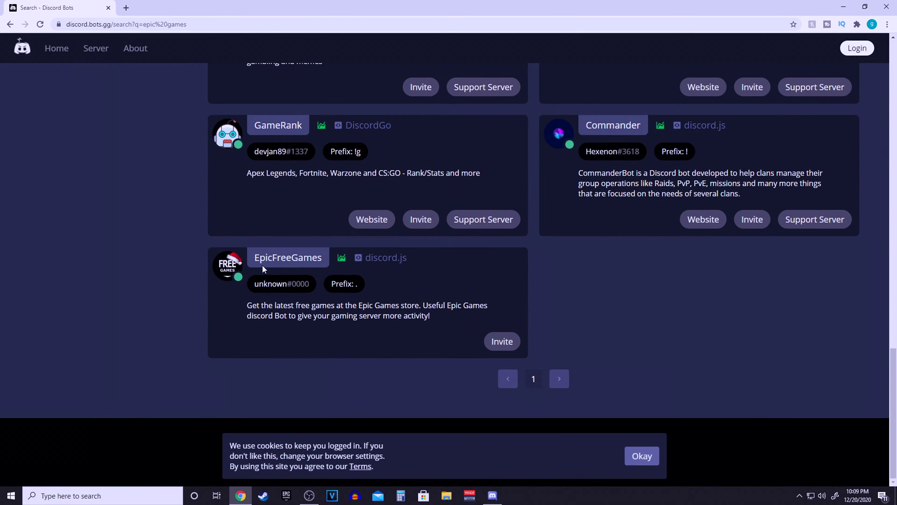
click(311, 265)
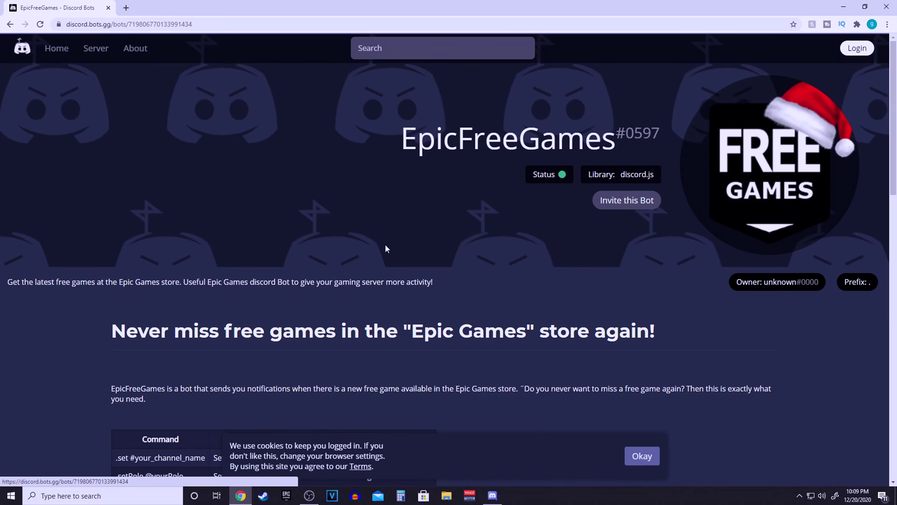
Invite the EpicFreeGames bot to Test Server and authorize it with all the requested permissions
scroll(373, 320, down, 1)
scroll(373, 320, down, 2)
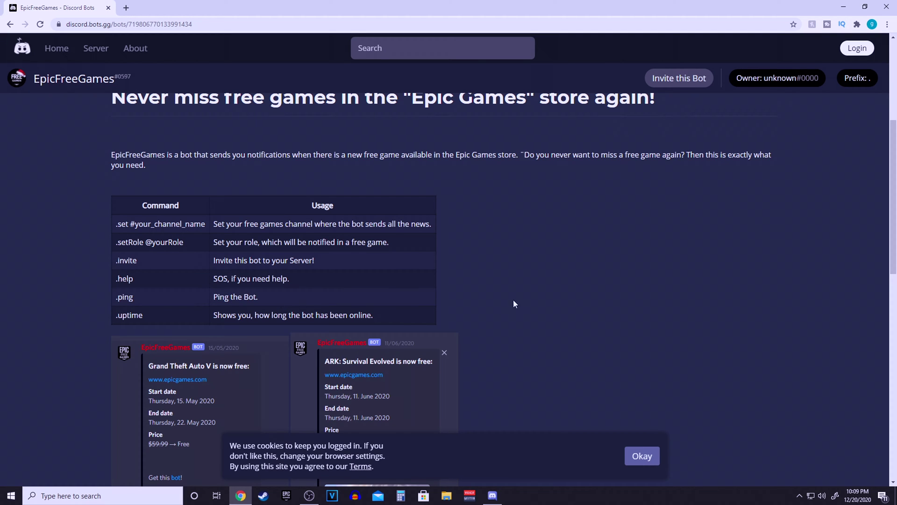
scroll(596, 298, up, 5)
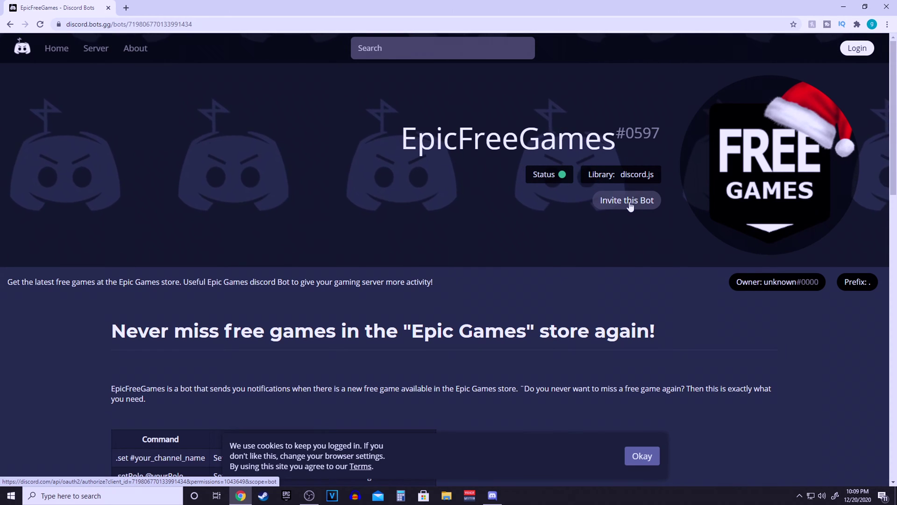
click(629, 206)
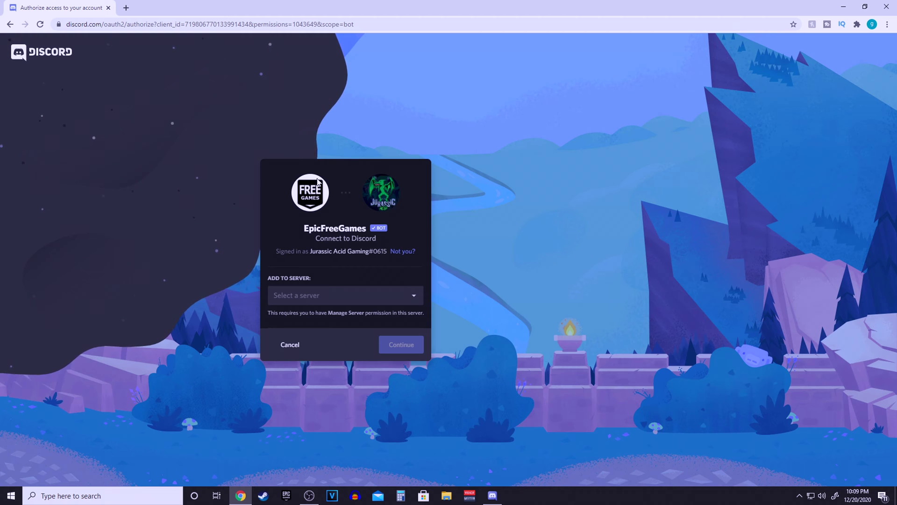
click(320, 298)
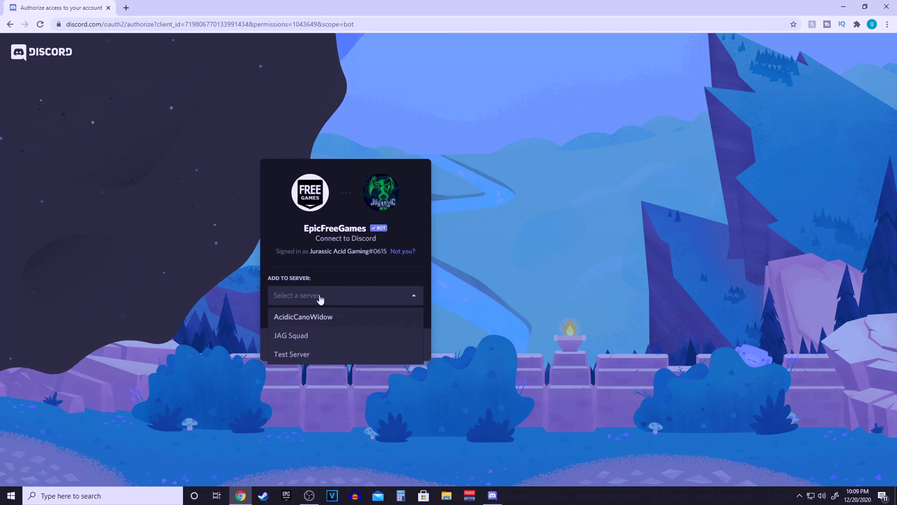
click(295, 354)
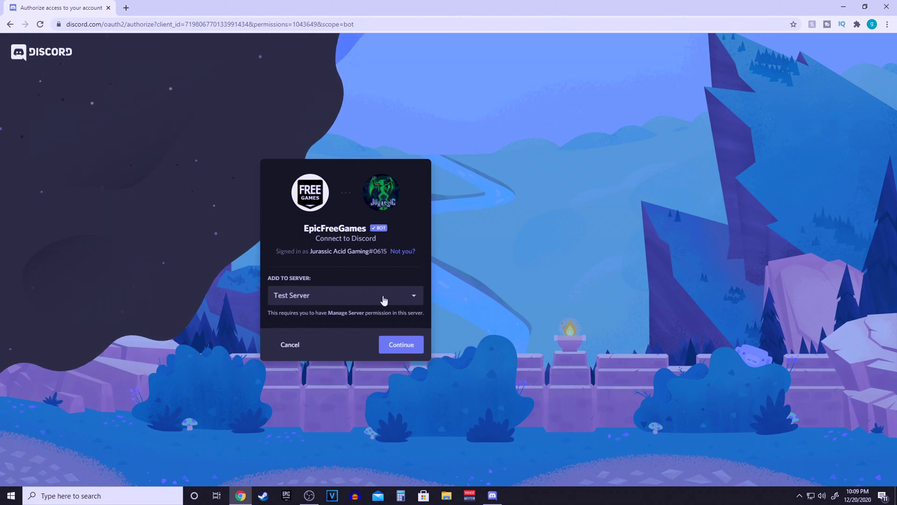
click(408, 350)
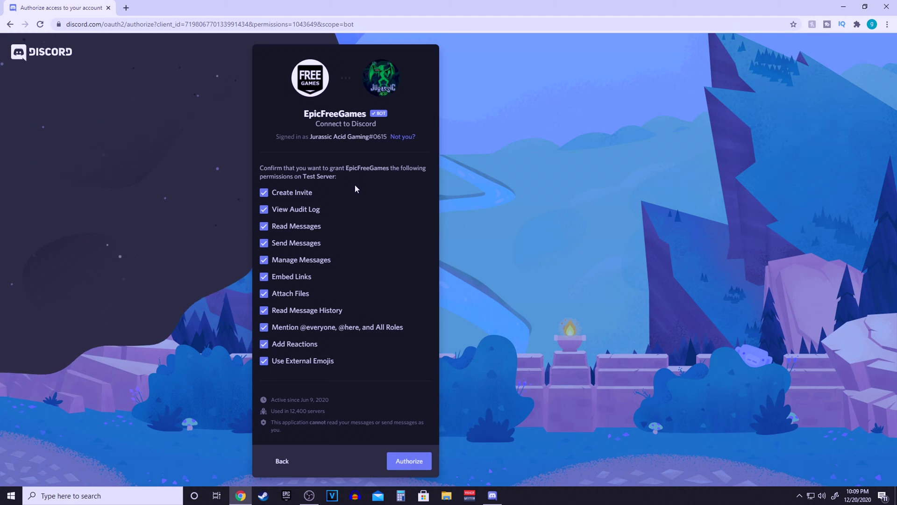
click(403, 460)
click(295, 323)
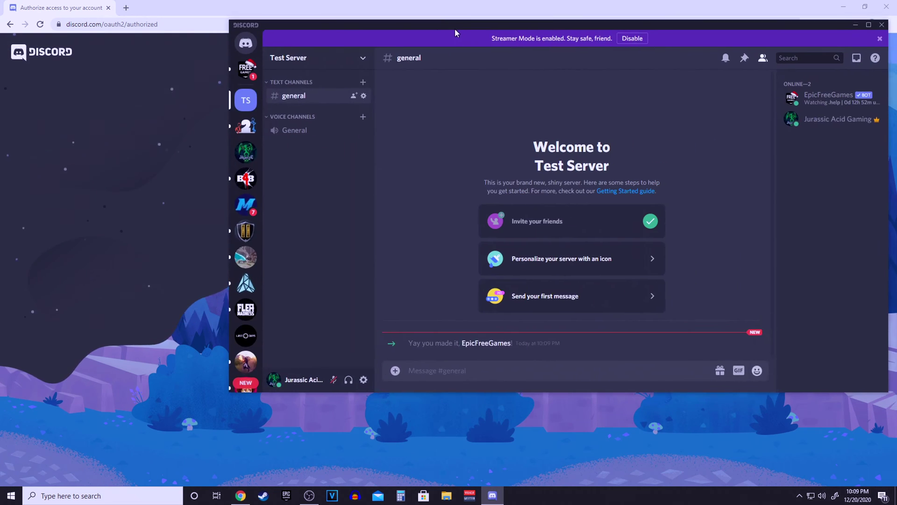
Switch to the Discord desktop app and create a category named Free Games on Test Server
drag(452, 30, 276, 32)
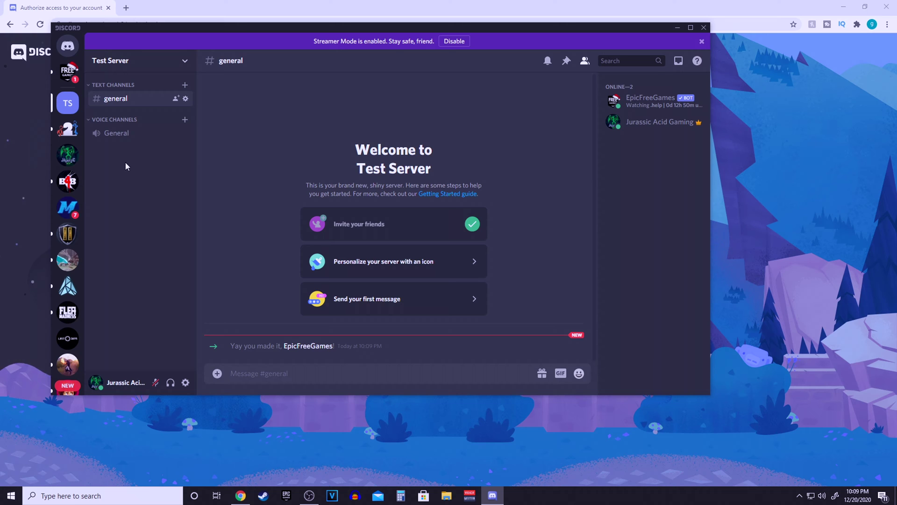
right_click(138, 159)
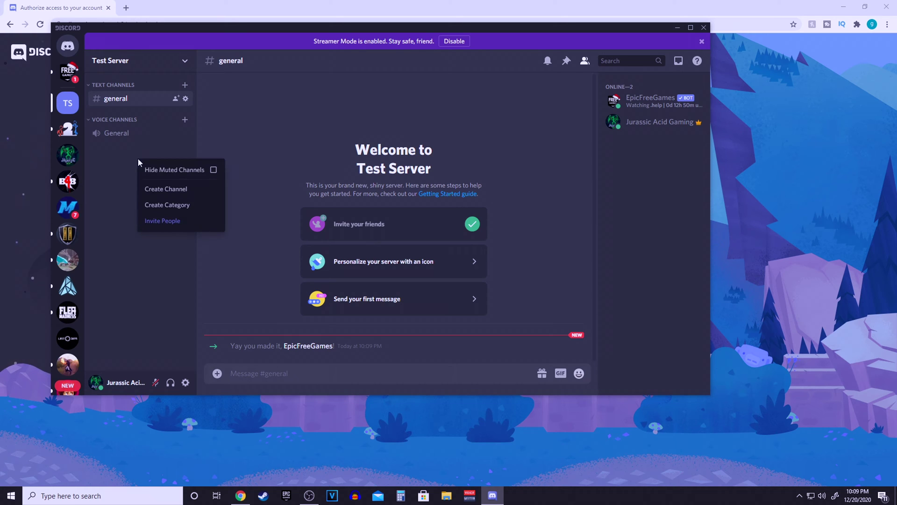
click(179, 205)
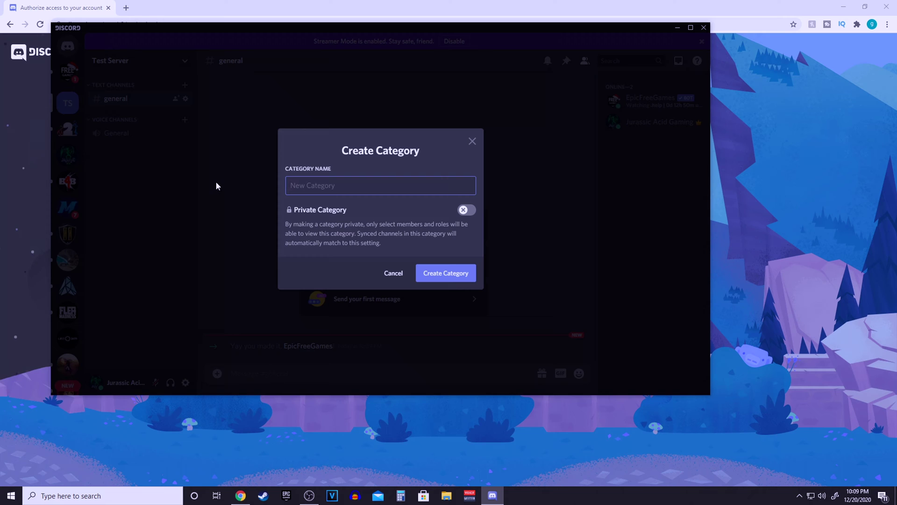
text(Free Games)
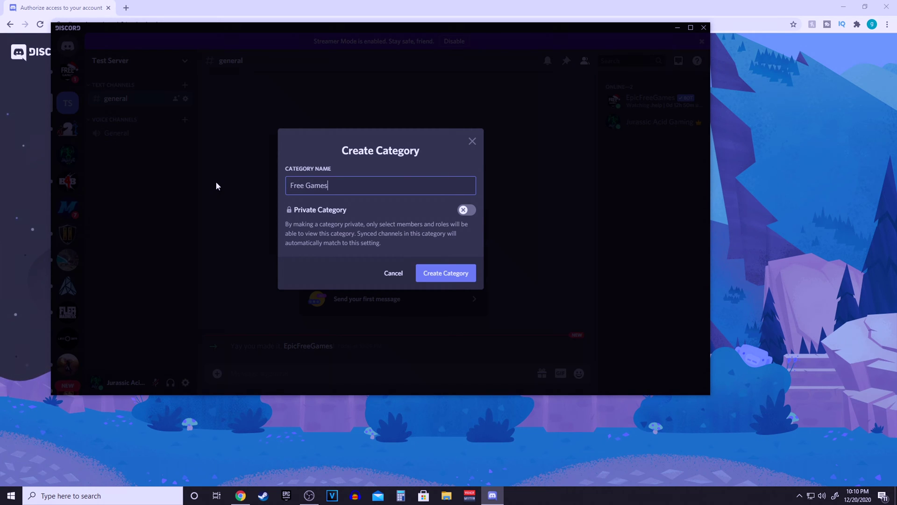
key(Return)
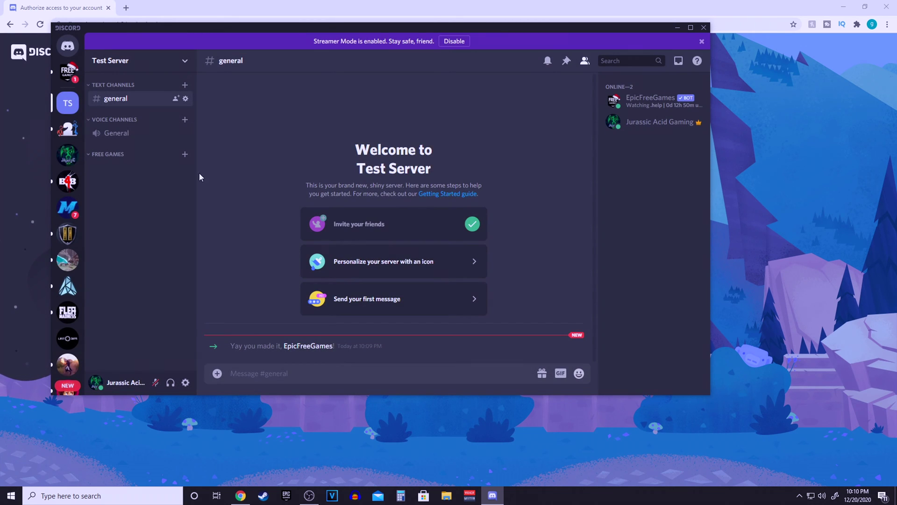
Create a text channel named free-epic-games in the Free Games category
right_click(133, 171)
click(91, 156)
click(185, 154)
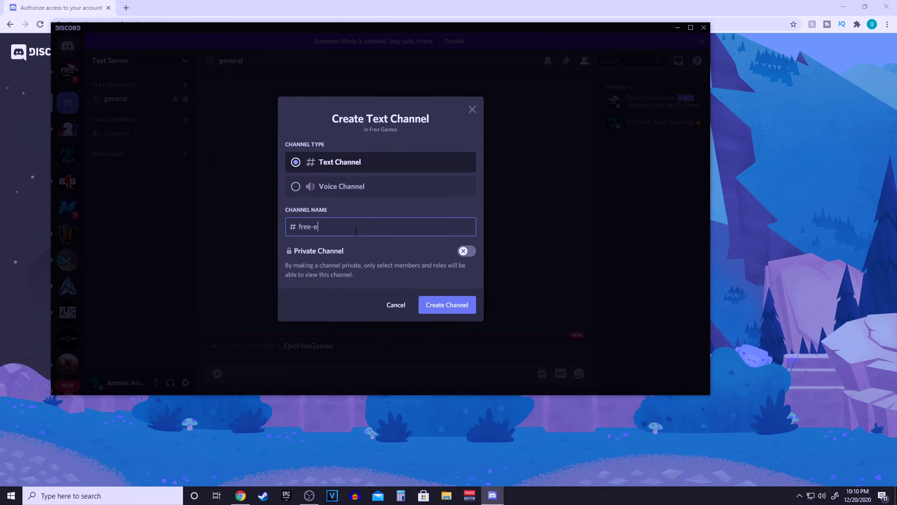
text(free-epic-games)
key(Return)
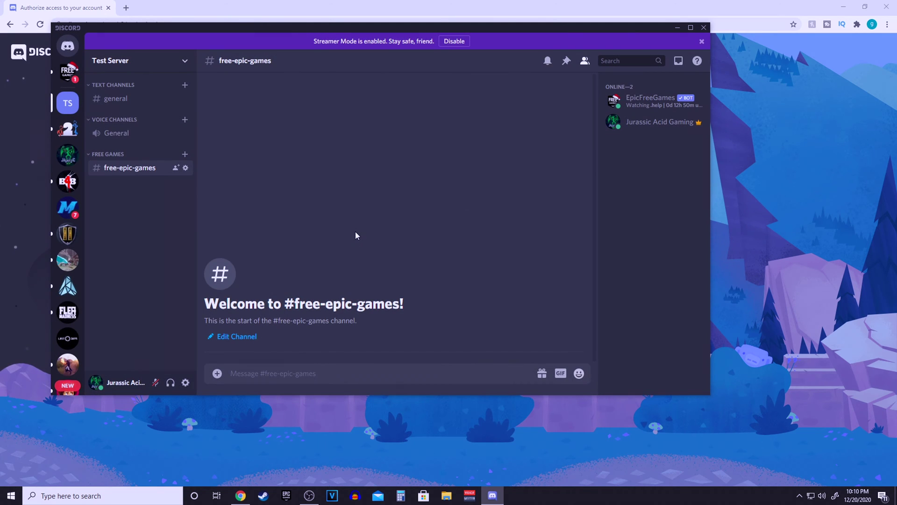
Read the setup instructions in the EpicFreeGames bot's direct message and copy the ".set #channel" command
click(68, 75)
scroll(296, 255, up, 1)
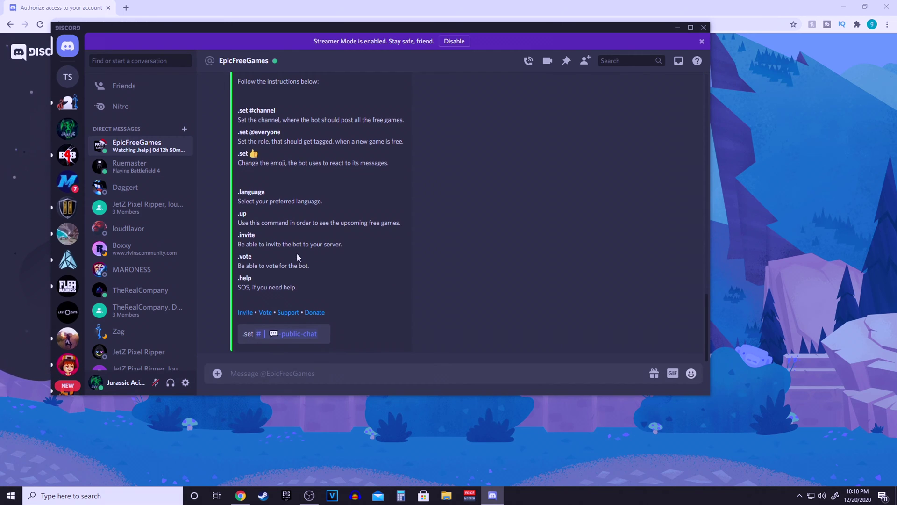
drag(281, 162, 238, 159)
click(285, 157)
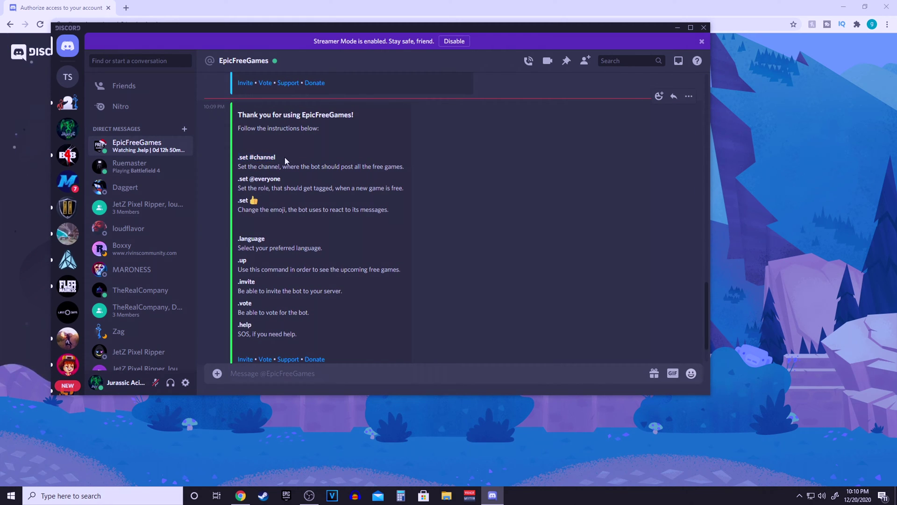
right_click(252, 157)
click(265, 161)
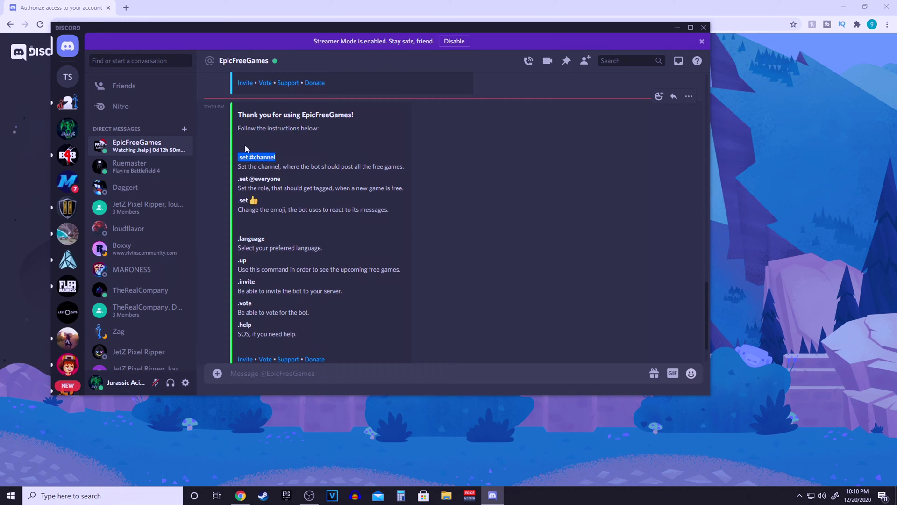
Send ".set #free-epic-games" in Test Server's free-epic-games channel and review the bot's posts
click(67, 76)
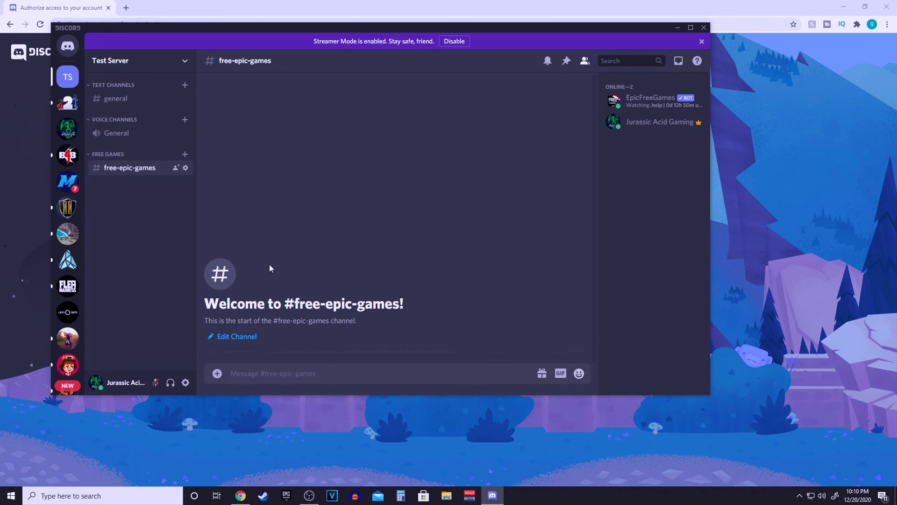
text(.set )
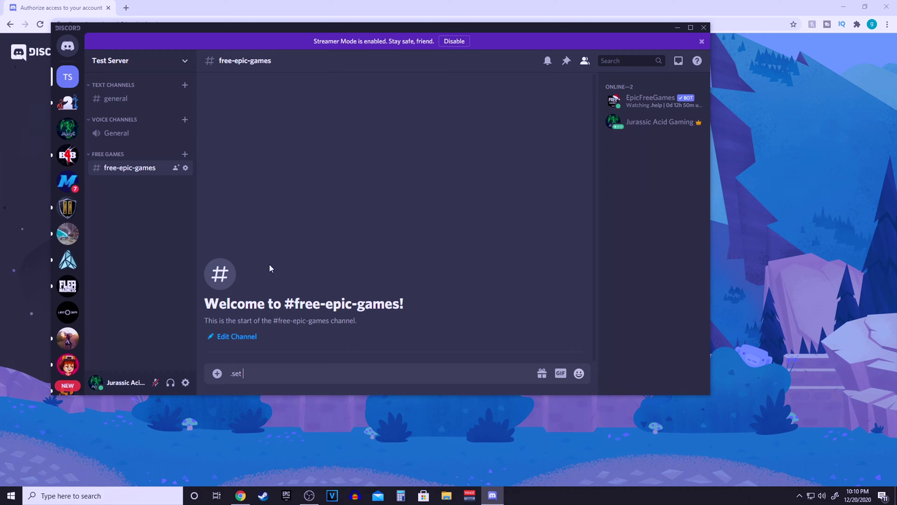
text(#free)
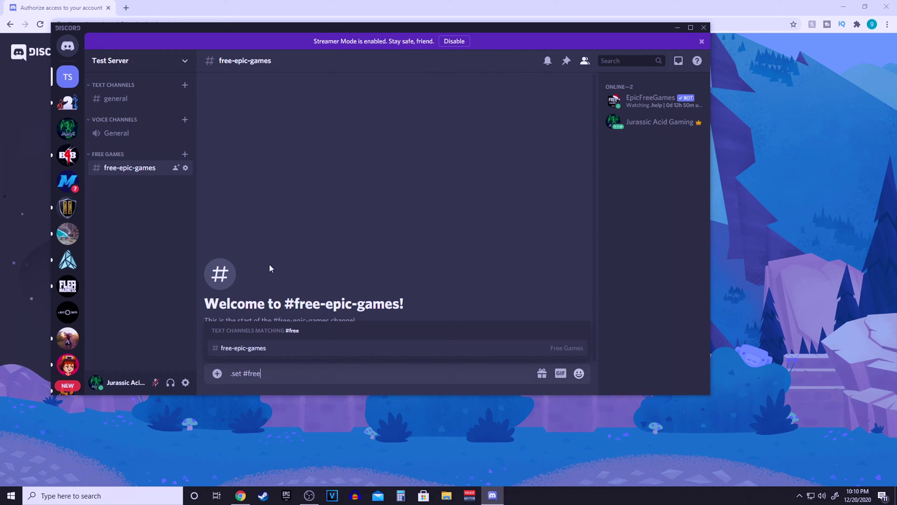
click(248, 348)
key(Return)
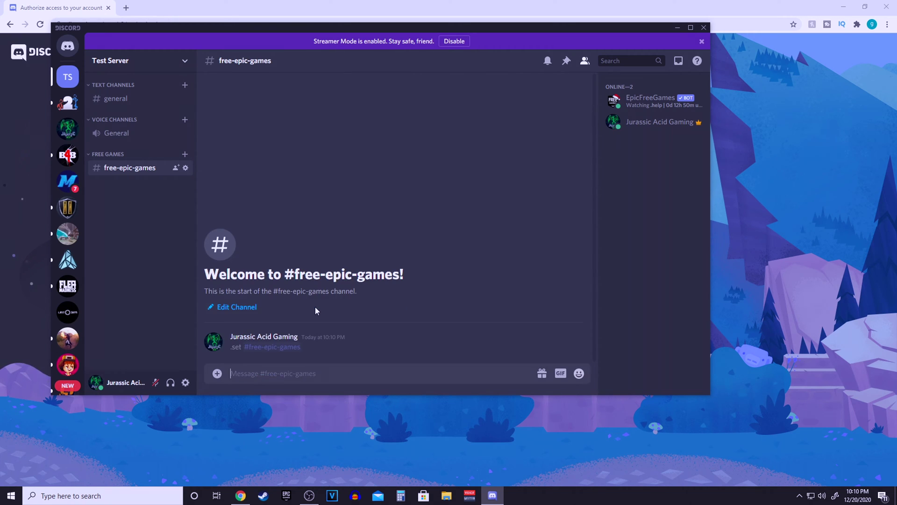
scroll(413, 247, up, 4)
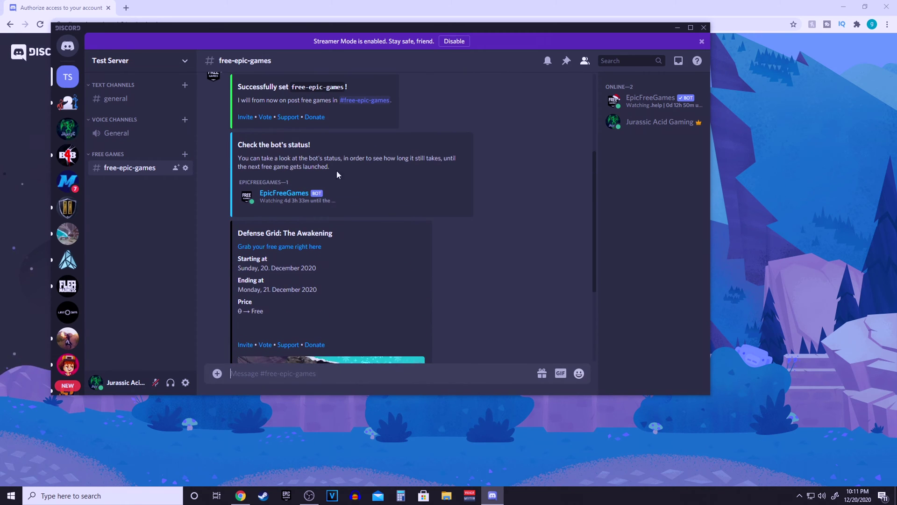
scroll(367, 239, down, 4)
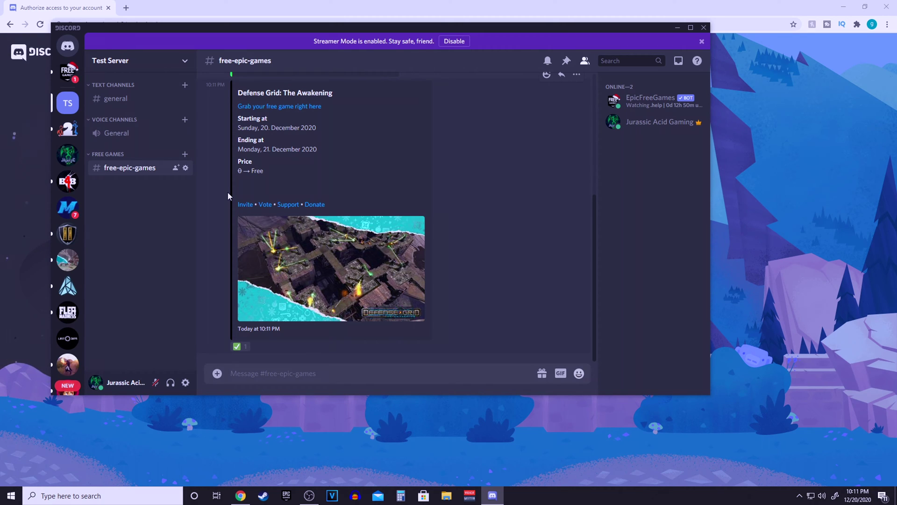
Create a Test Server role named epic with the bright purple role color, save it and leave the server settings
click(183, 64)
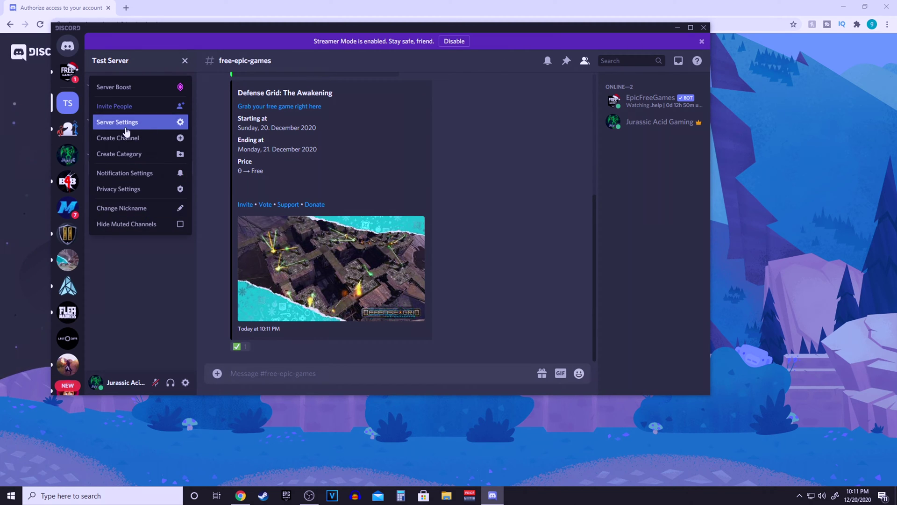
click(141, 124)
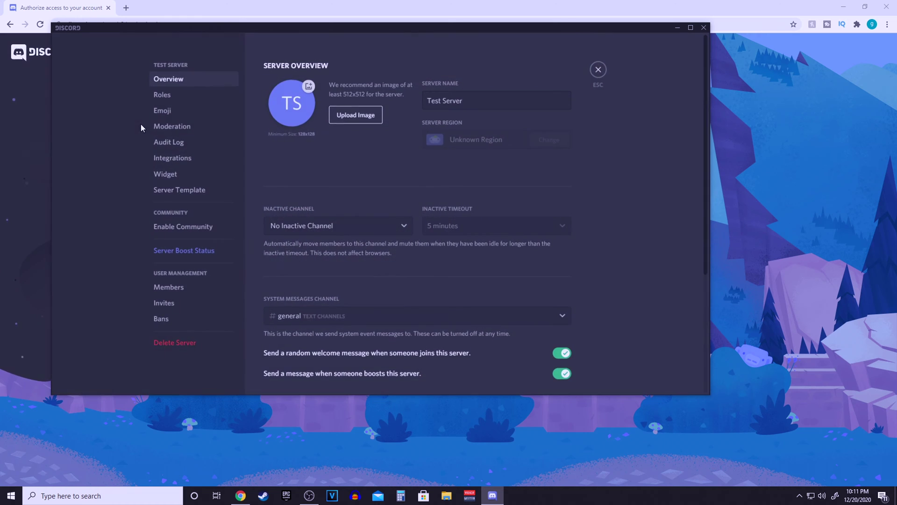
click(198, 96)
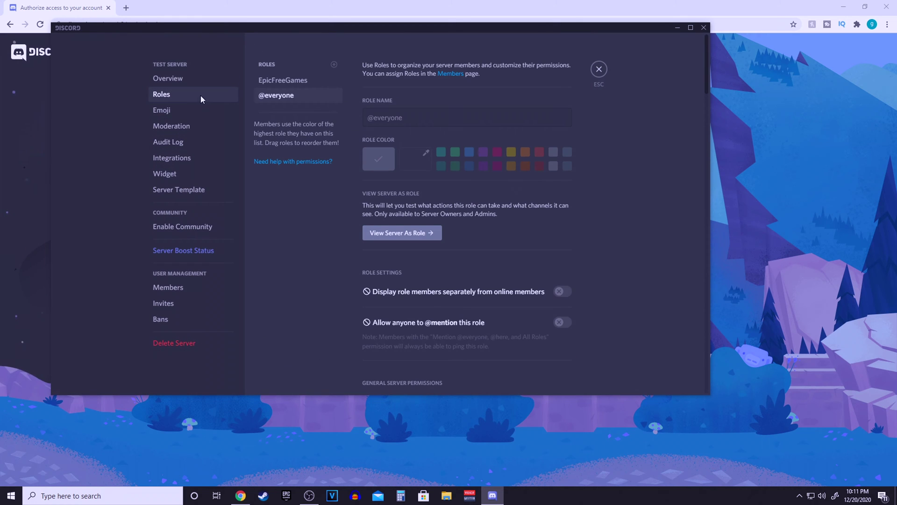
click(334, 65)
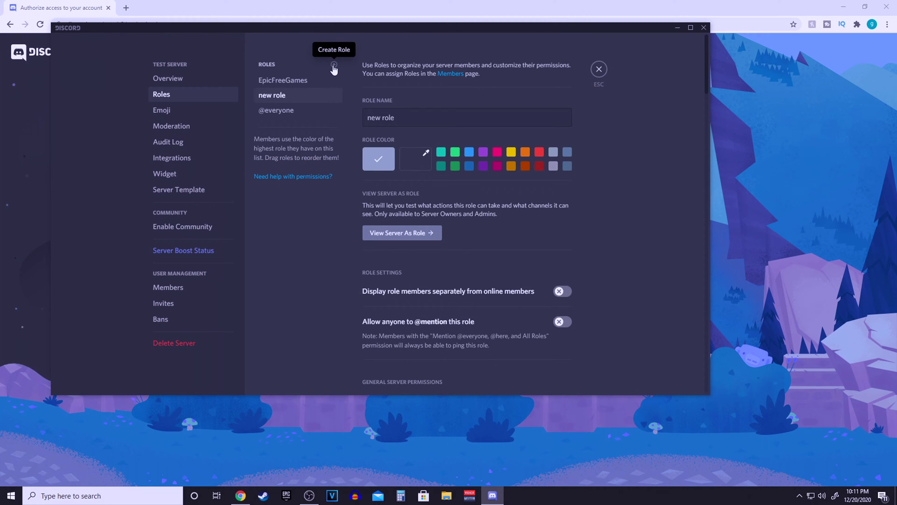
text(epic)
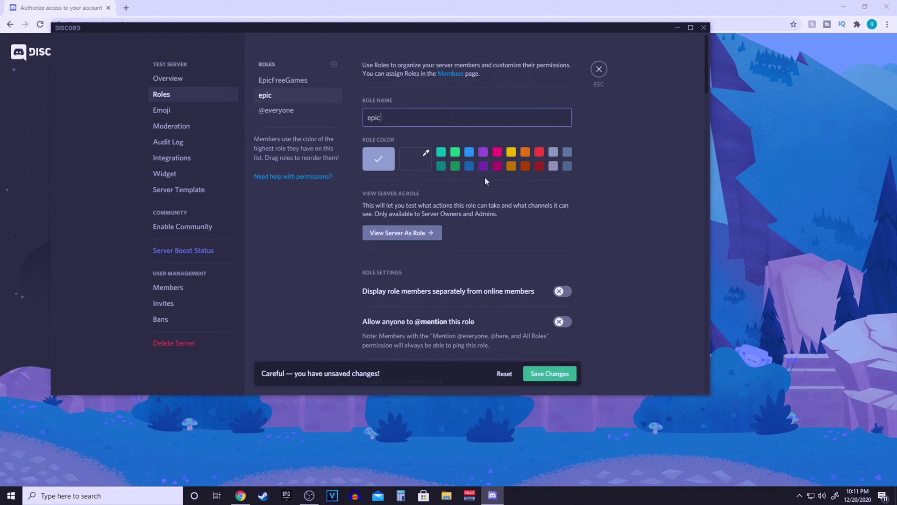
click(484, 152)
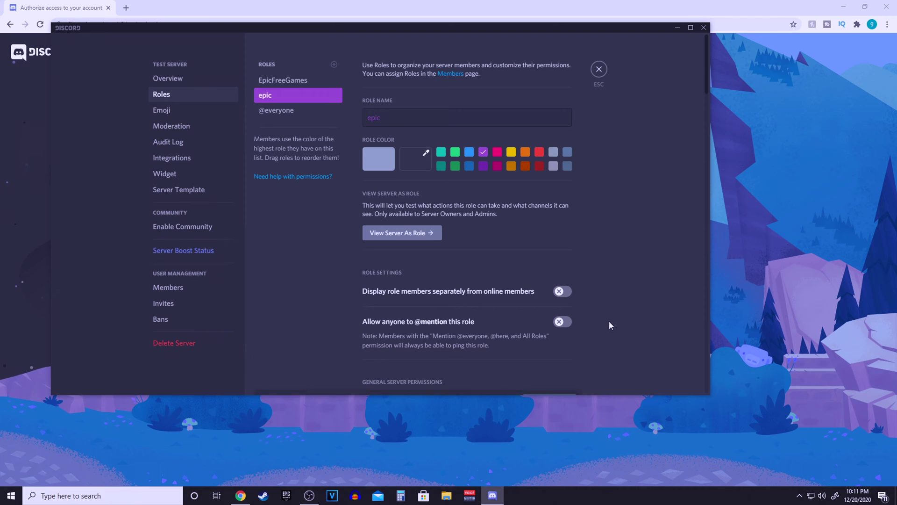
click(600, 70)
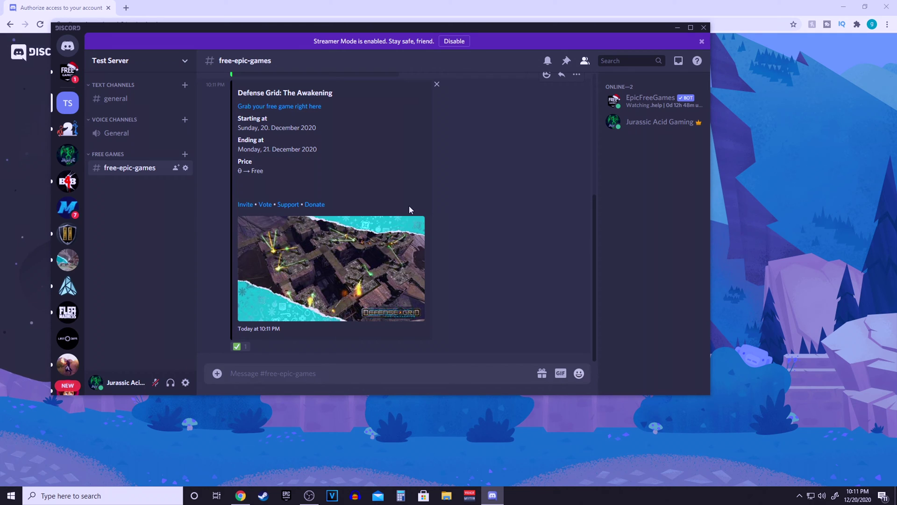
click(186, 170)
click(186, 95)
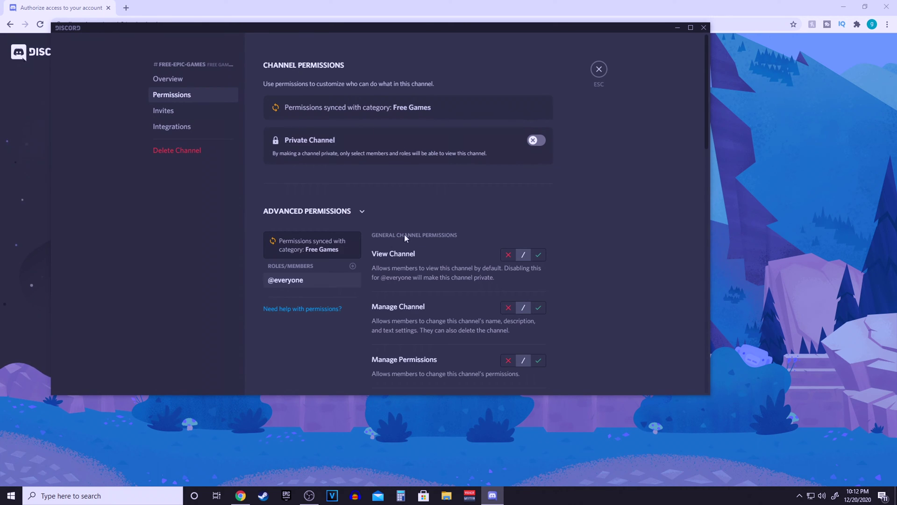
click(509, 254)
scroll(467, 243, down, 3)
Add the epic role to the free-epic-games permissions with View Channel allowed, save the changes and leave the channel settings
click(353, 243)
text(epic)
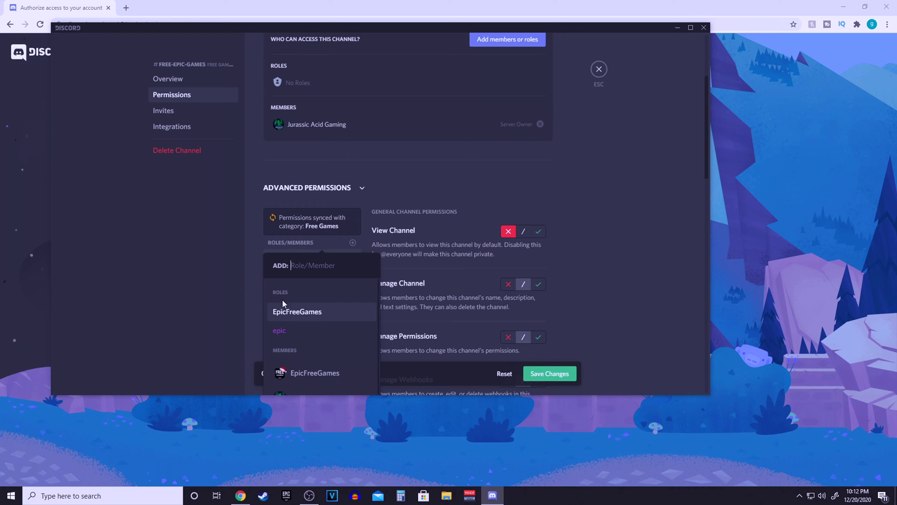
click(296, 333)
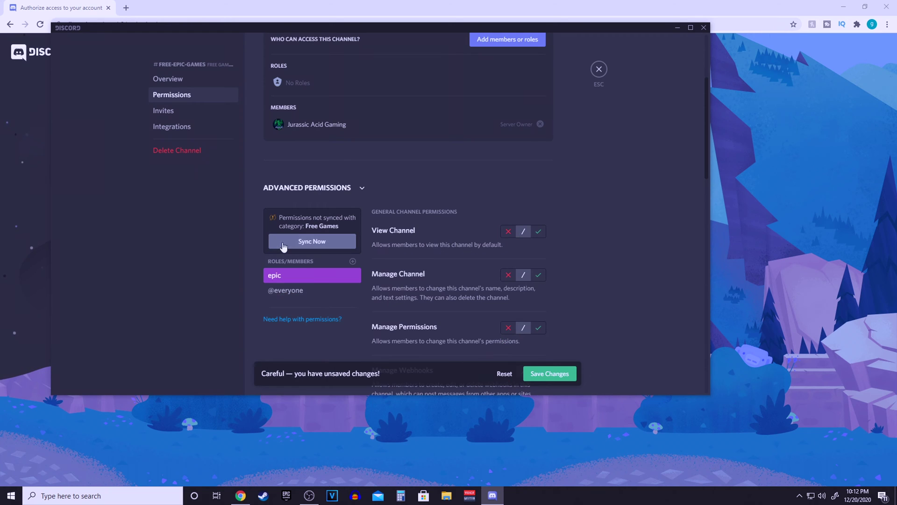
click(538, 231)
scroll(509, 254, down, 4)
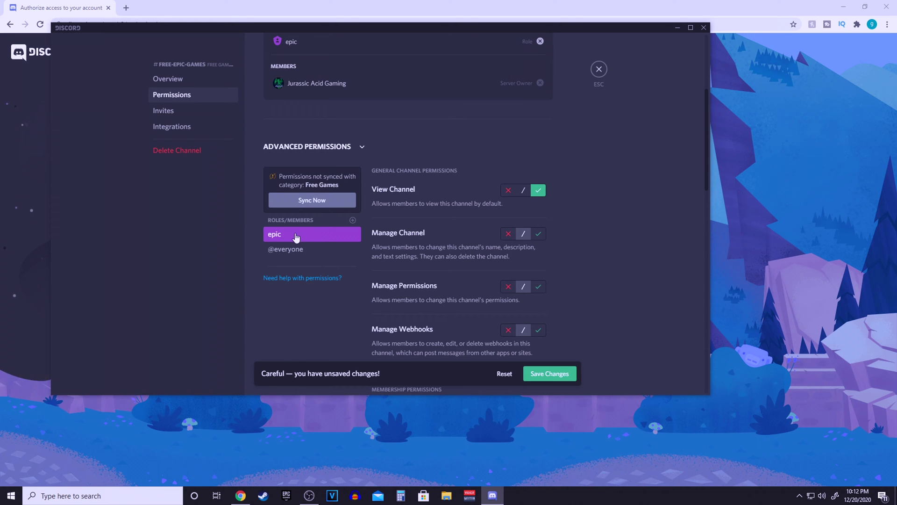
scroll(291, 181, up, 3)
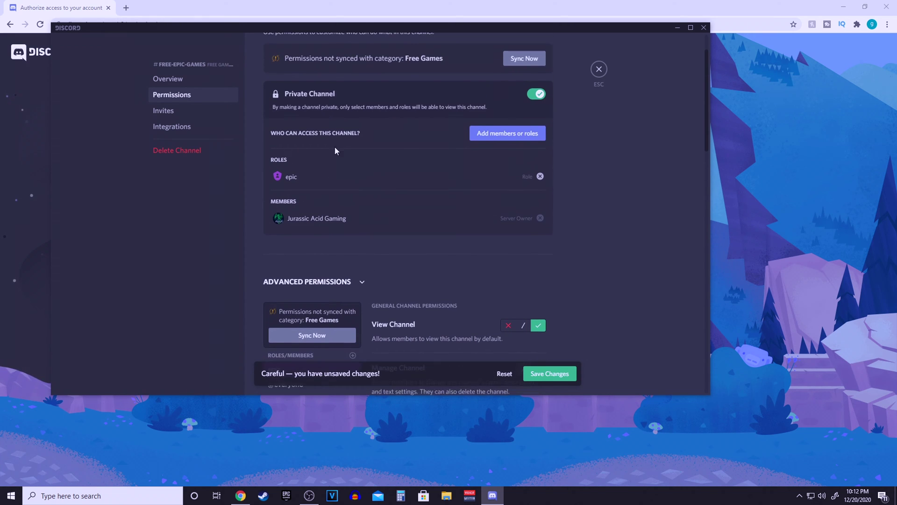
scroll(290, 196, down, 2)
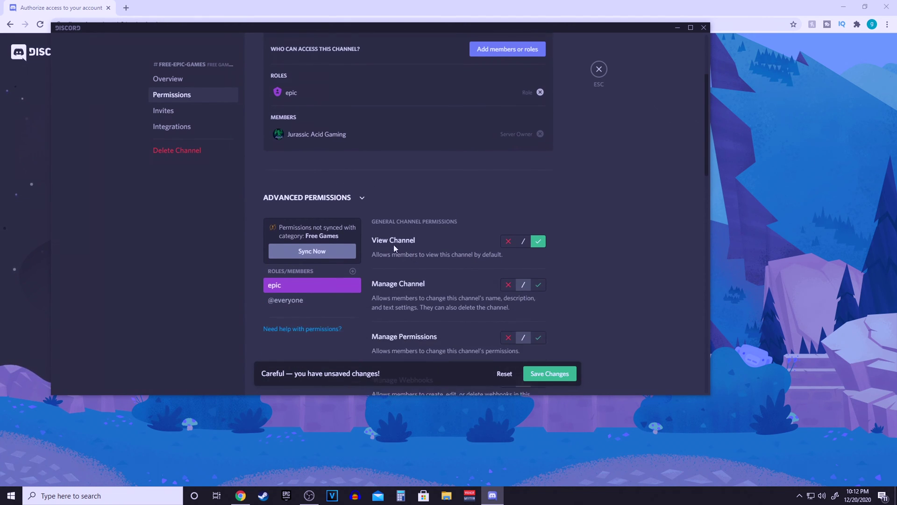
click(560, 374)
click(599, 69)
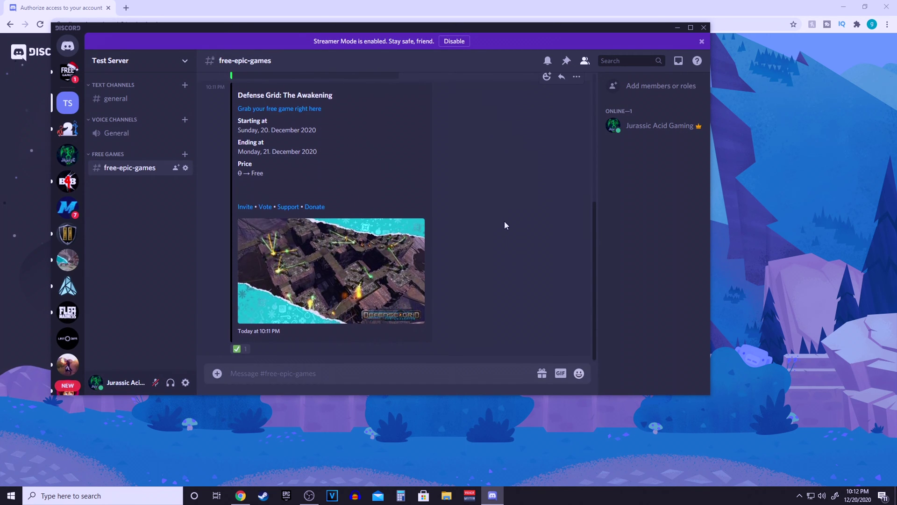
Add the EpicFreeGames bot as a member in the general channel's permissions, deny it View Channel, save and leave the settings
scroll(504, 222, up, 1)
click(150, 101)
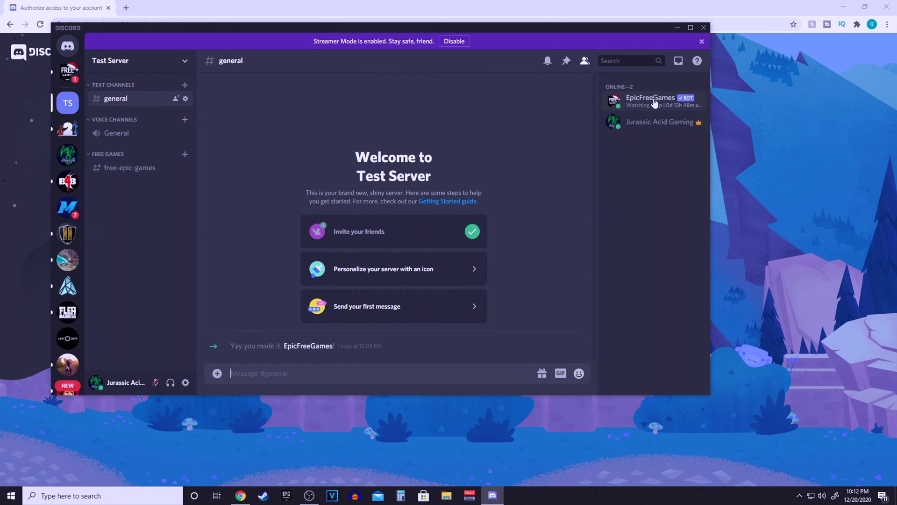
click(185, 98)
click(199, 97)
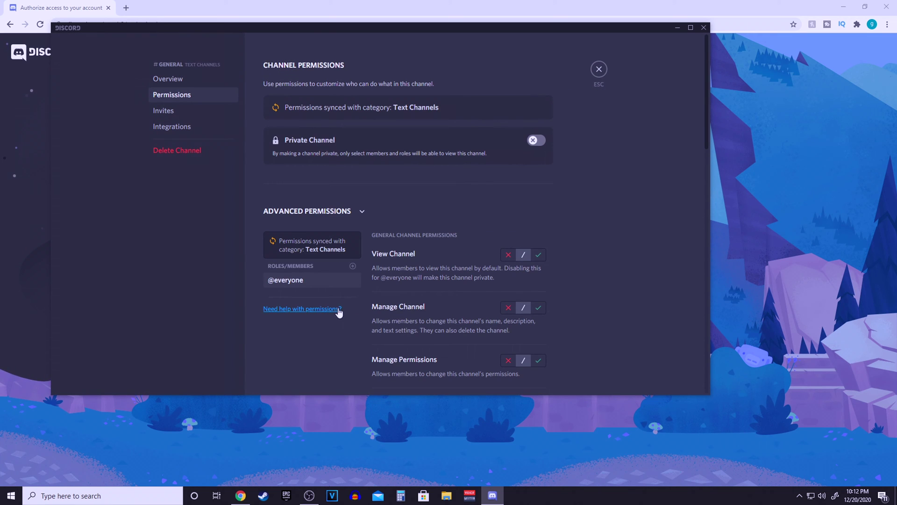
click(353, 265)
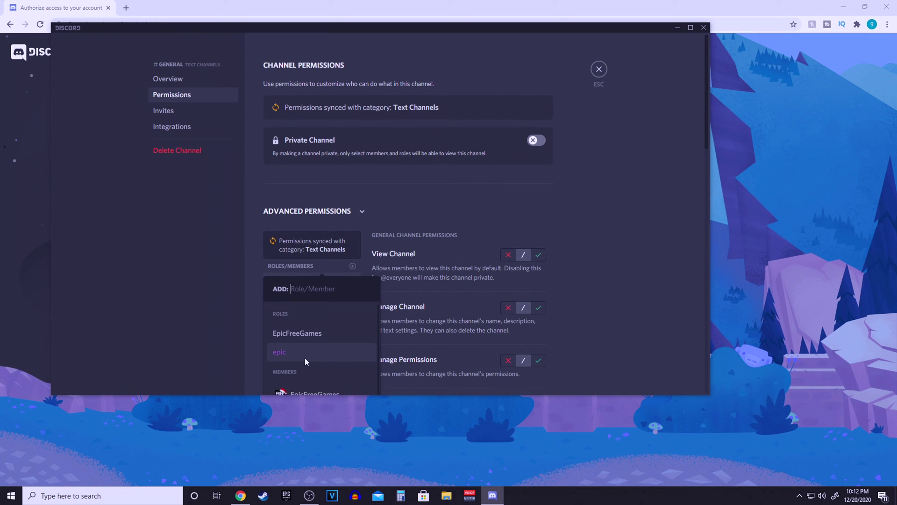
click(304, 393)
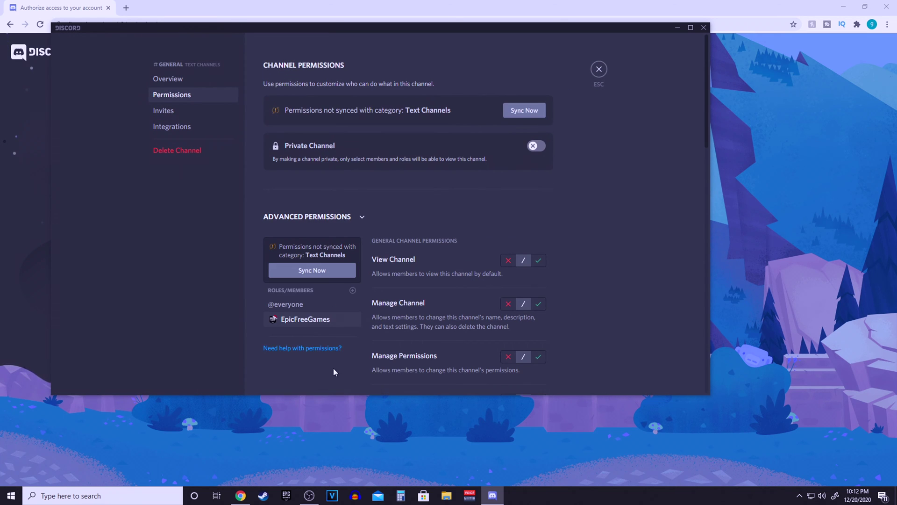
click(508, 260)
click(550, 370)
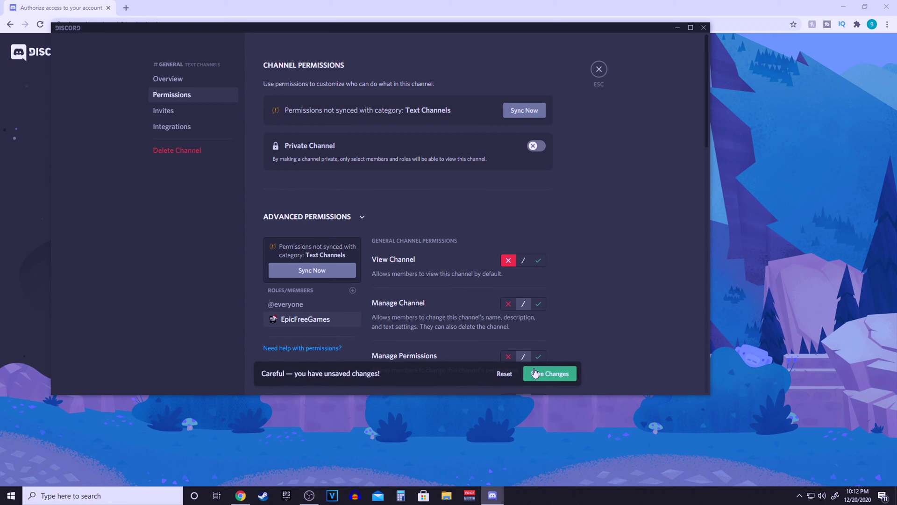
click(599, 71)
Return to the free-epic-games channel and review the bot's posts and the member list
click(138, 171)
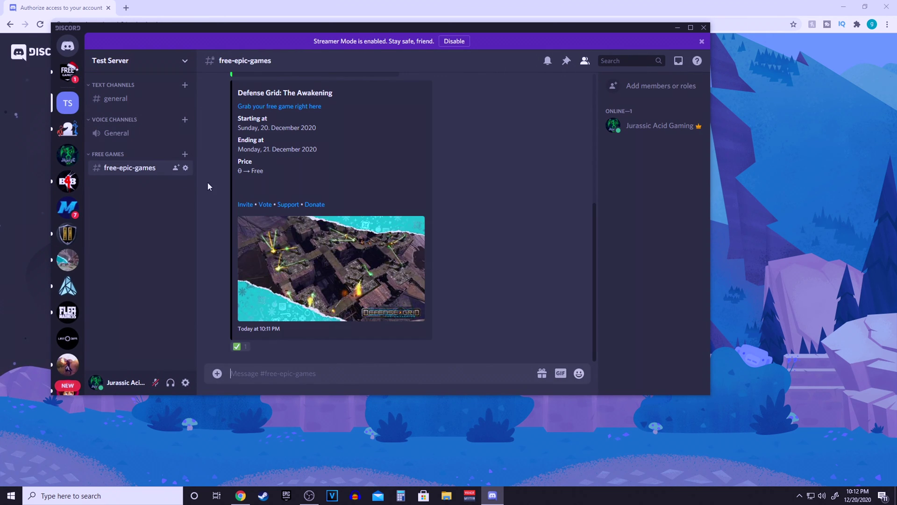
scroll(447, 224, up, 1)
scroll(453, 223, up, 2)
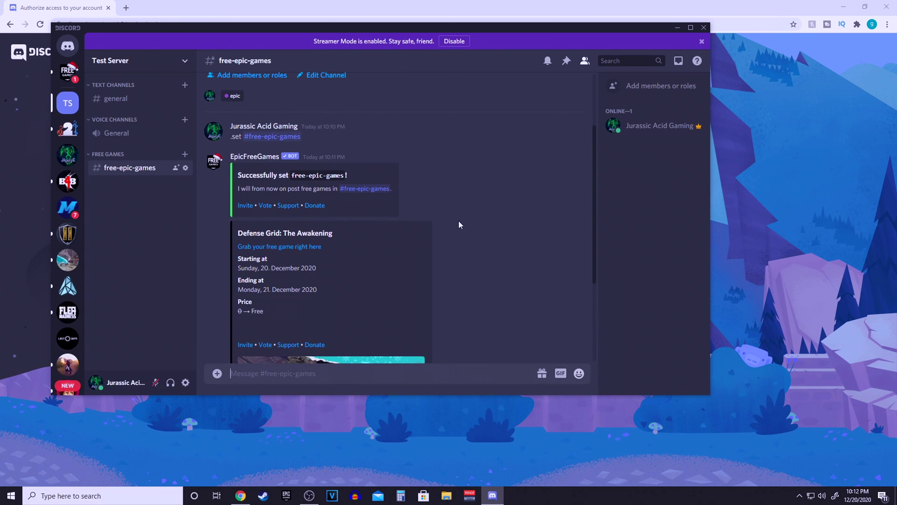
scroll(459, 221, down, 3)
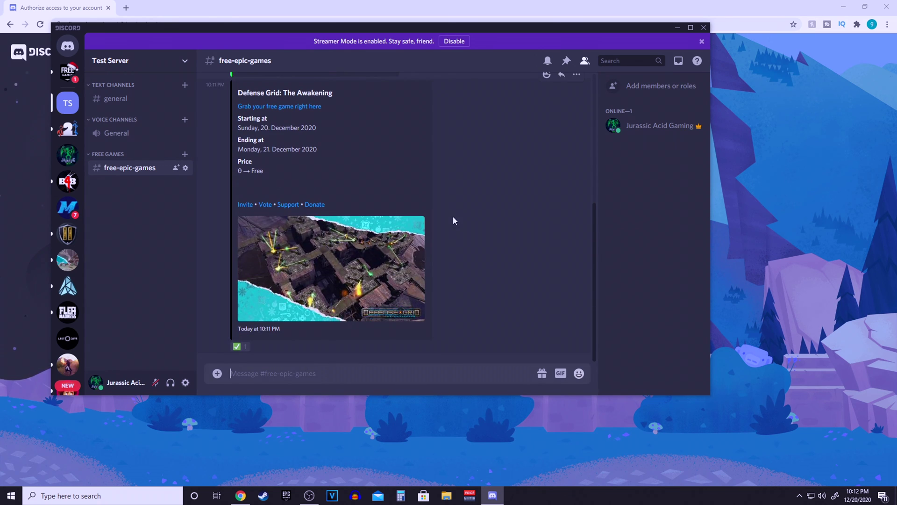